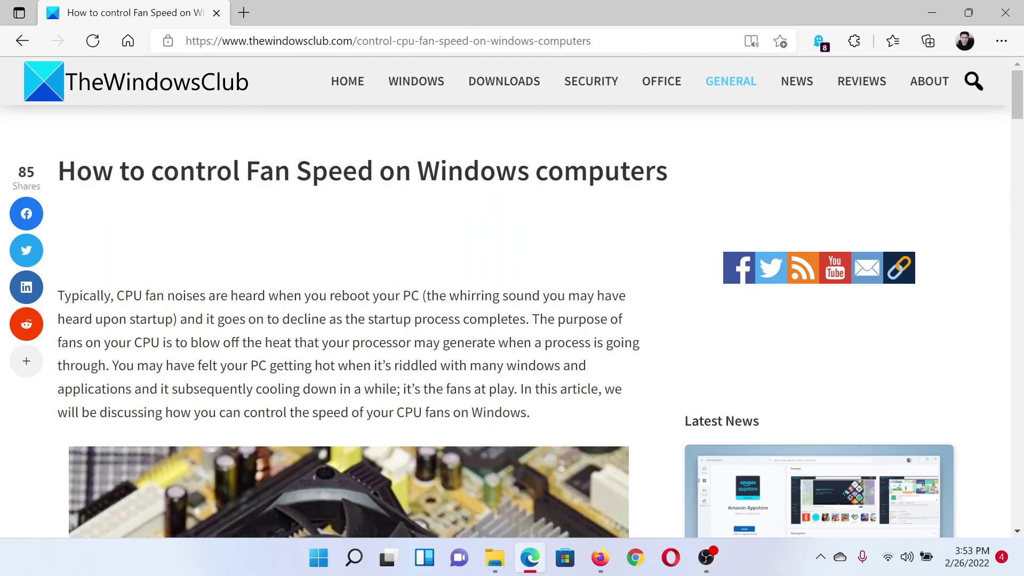
Clear an article highlight, then launch powercfg.cpl from the Run box
drag(152, 171, 480, 177)
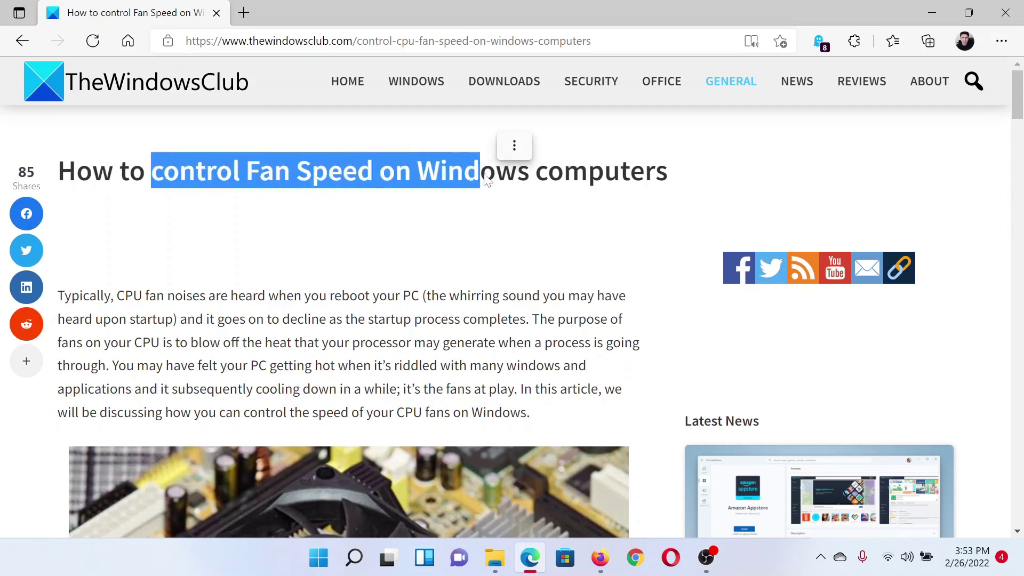
click(477, 262)
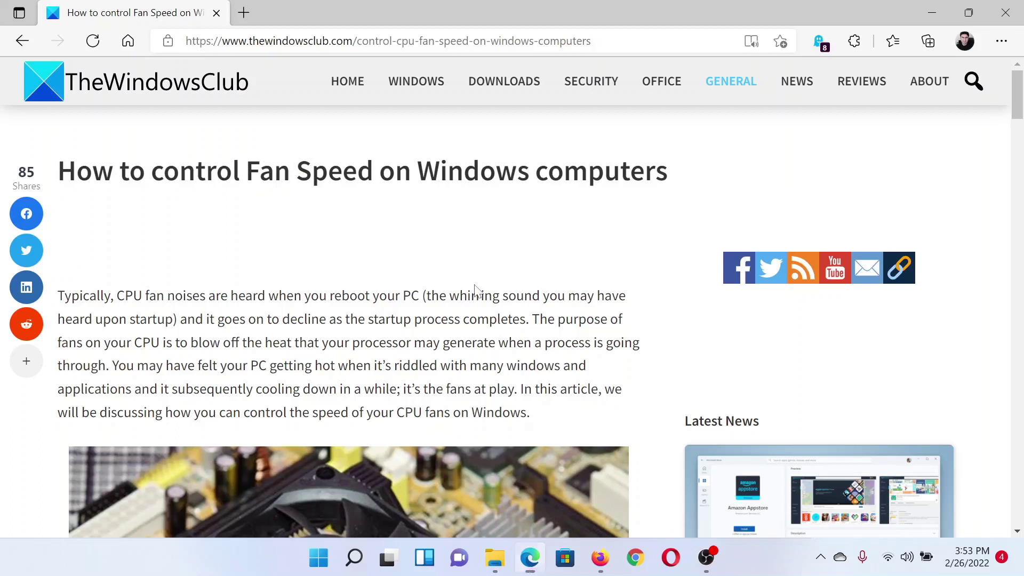
key(super+r)
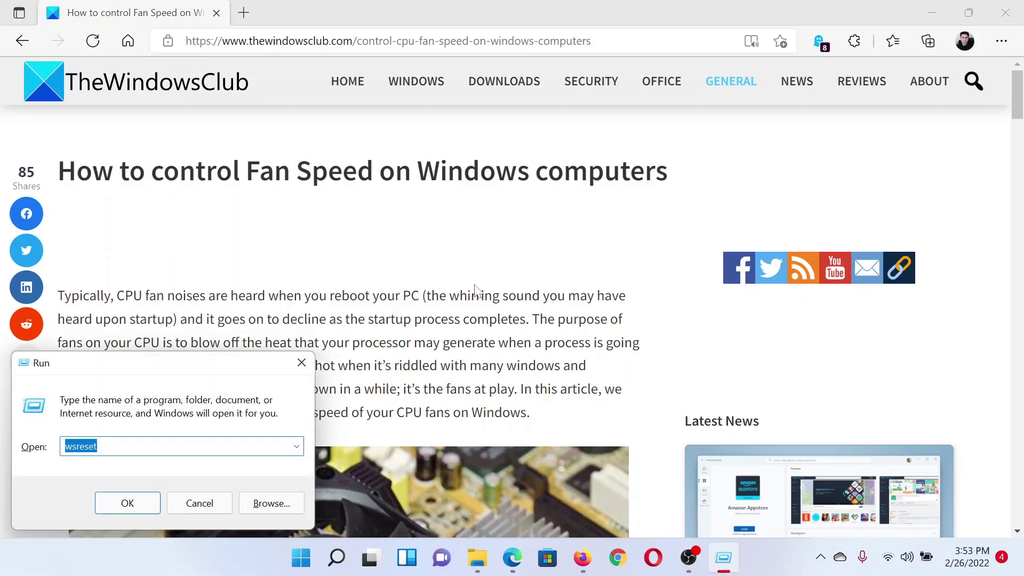
text(powercf)
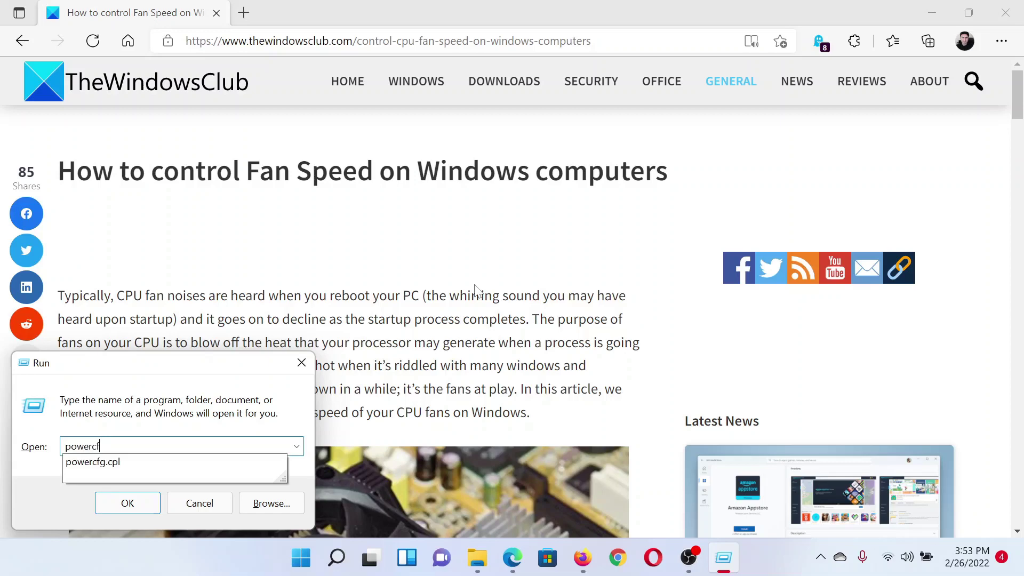
text(g.cpl)
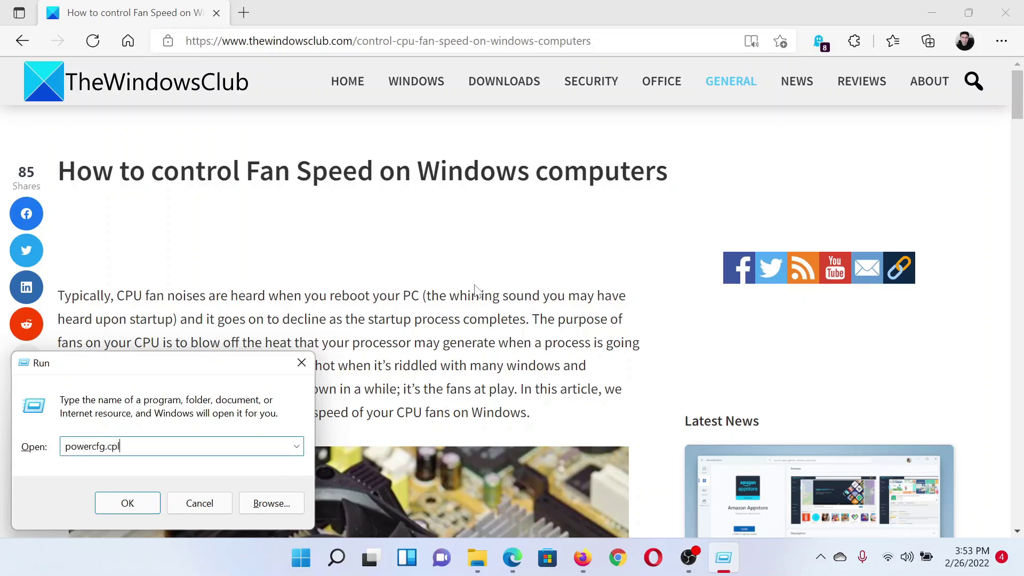
key(Return)
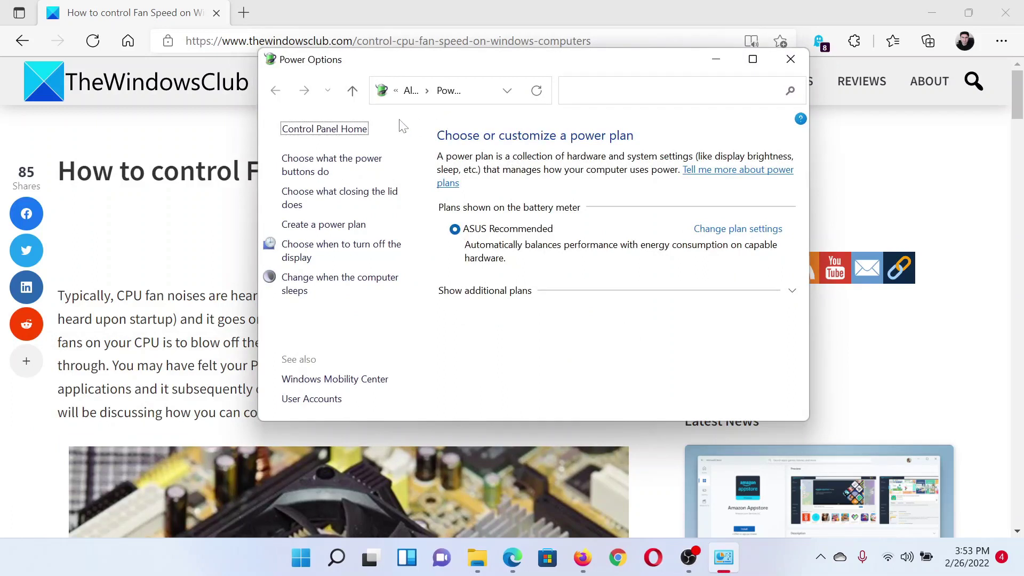
Open the ASUS Recommended plan's settings, then its advanced power settings
click(714, 232)
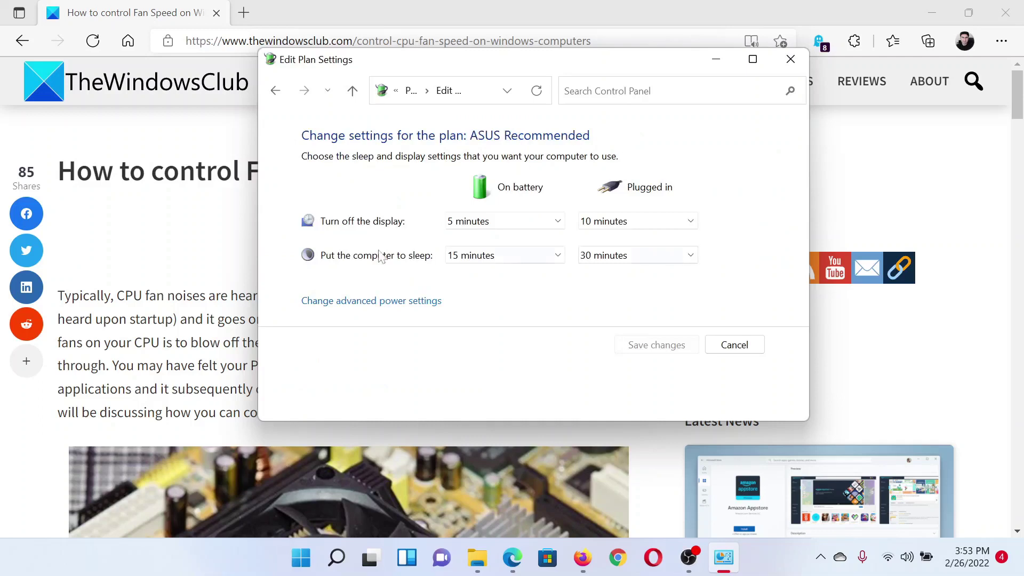
click(344, 302)
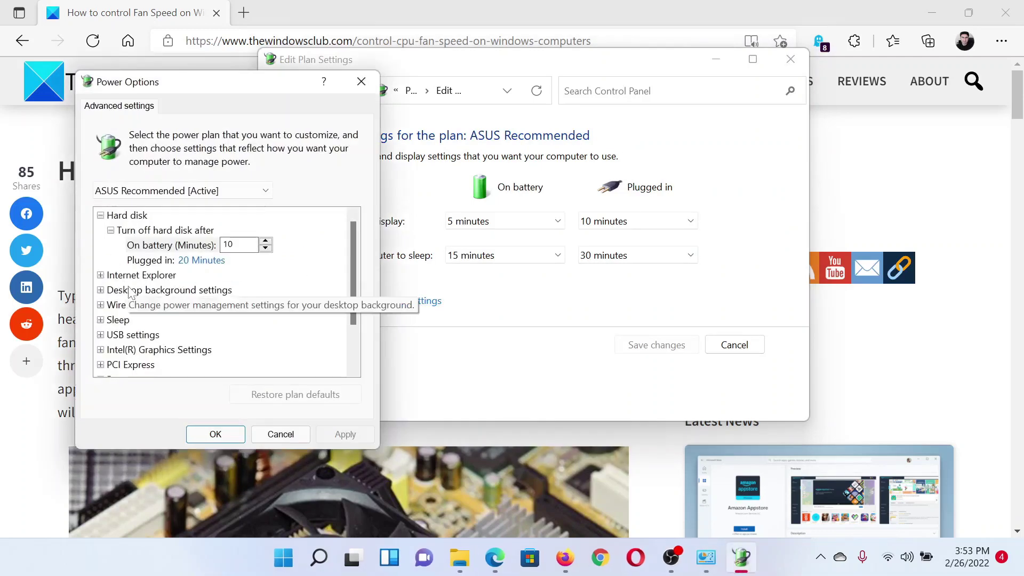
scroll(131, 312, down, 1)
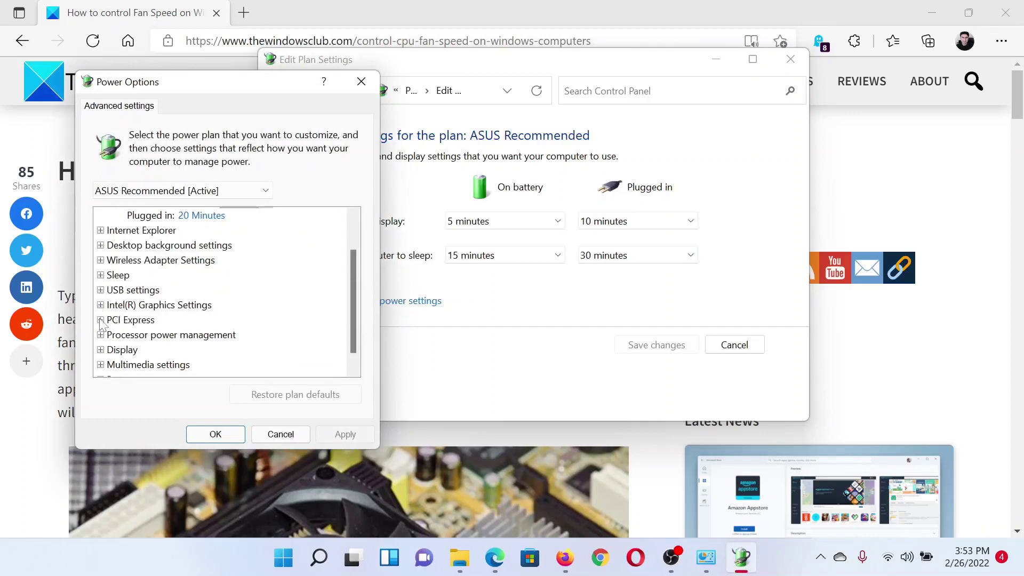
Expand PCI Express and its Link State Power Management battery and plugged-in values
click(101, 321)
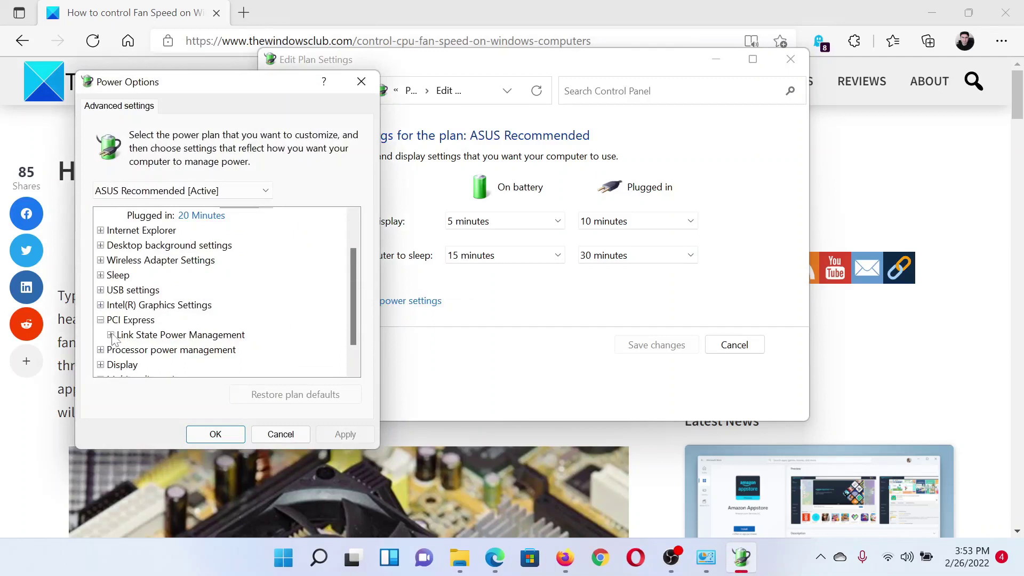
click(111, 335)
scroll(183, 336, down, 1)
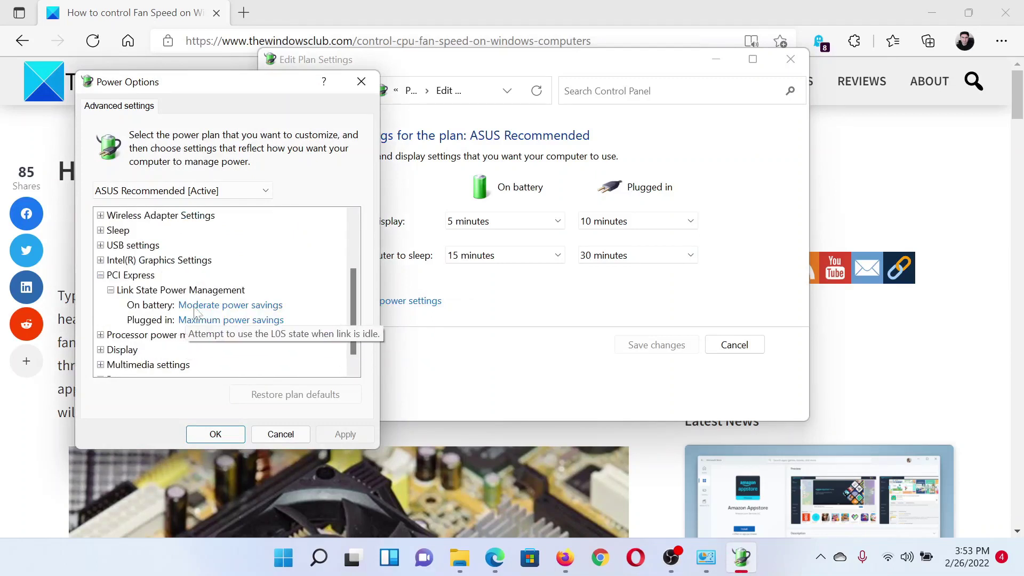
Set On battery Link State Power Management to Maximum power savings and apply
mouse_move(229, 304)
click(196, 311)
click(221, 314)
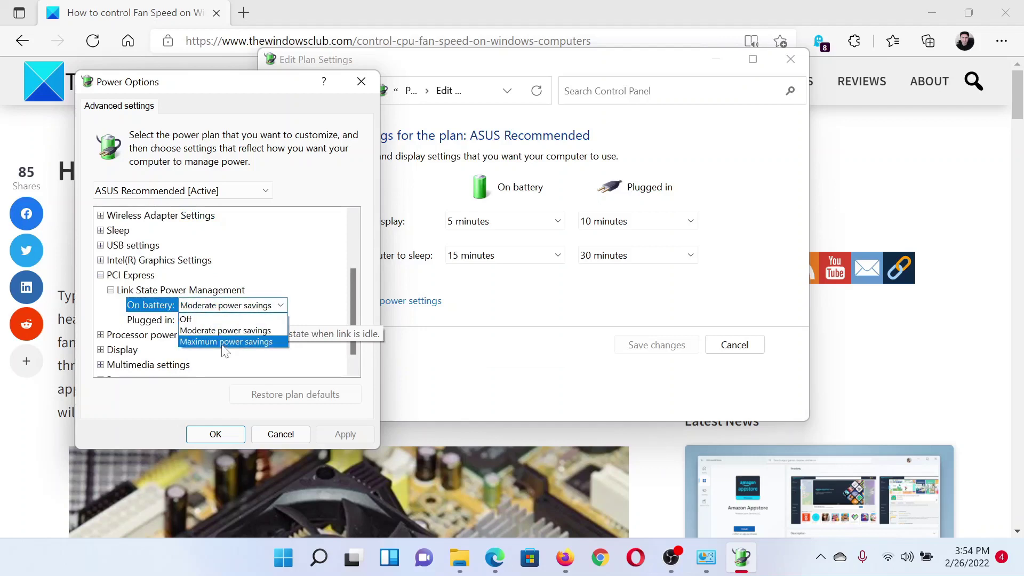
click(225, 343)
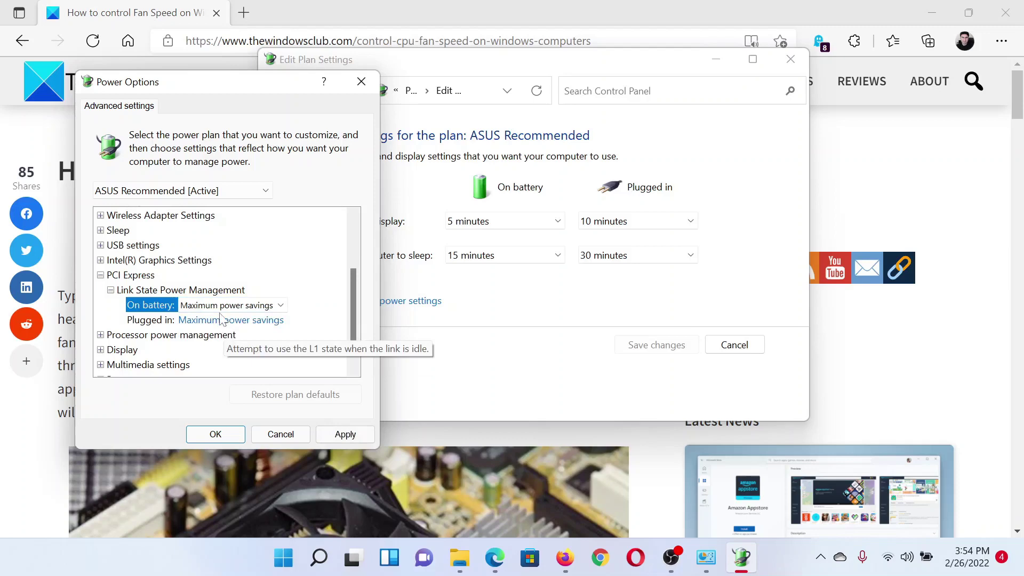
click(220, 320)
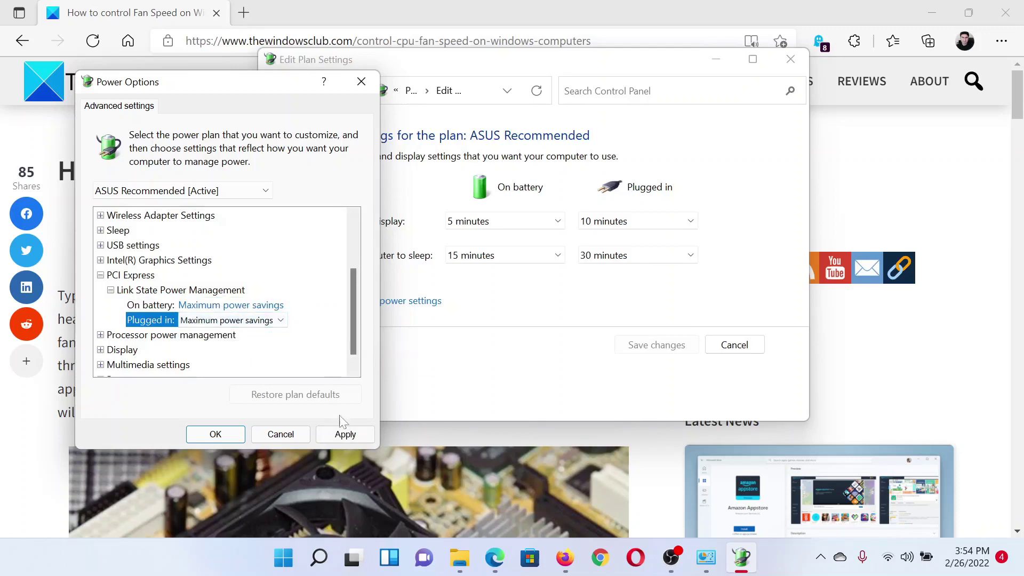
click(344, 433)
Confirm with OK to close the advanced power settings dialog
click(215, 434)
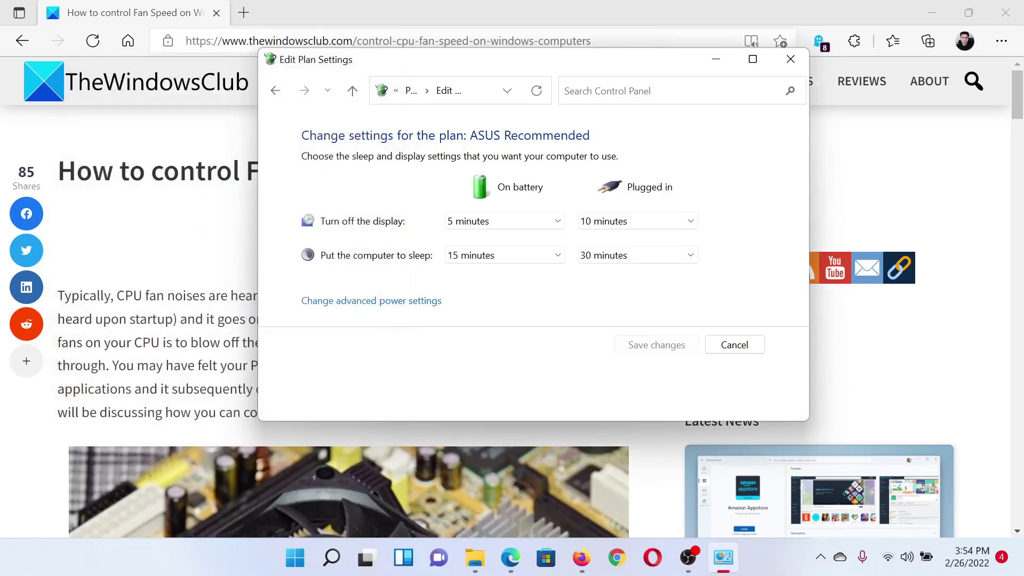